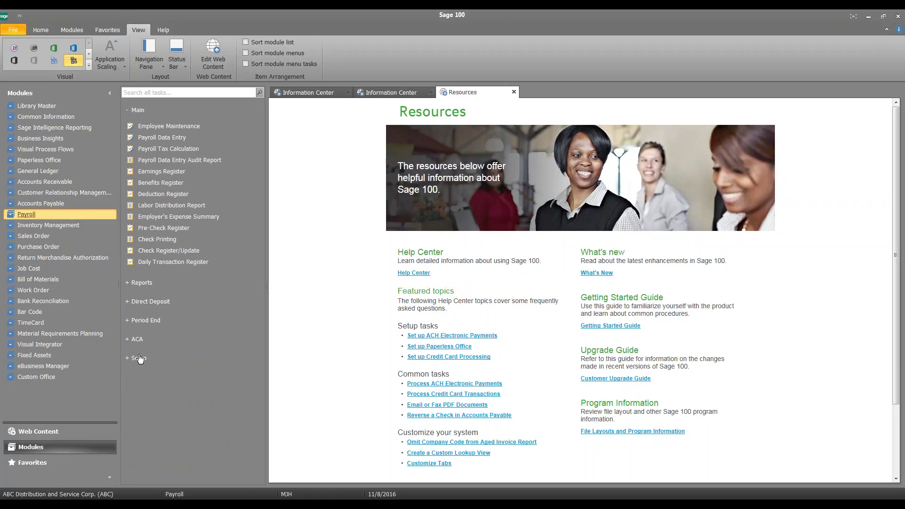
Create deduction code PP with the description Pension Plan in Deduction Code Maintenance, checking the existing codes first.
scroll(140, 360, up, 1)
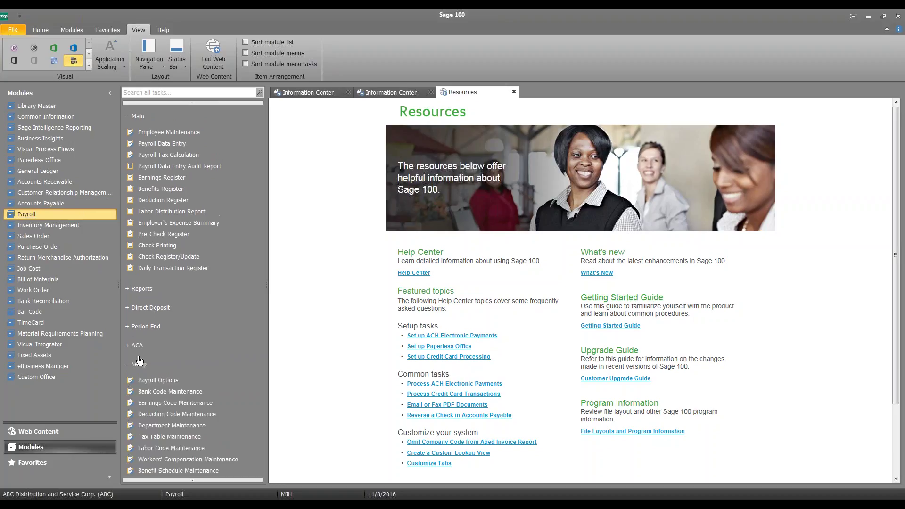
click(171, 416)
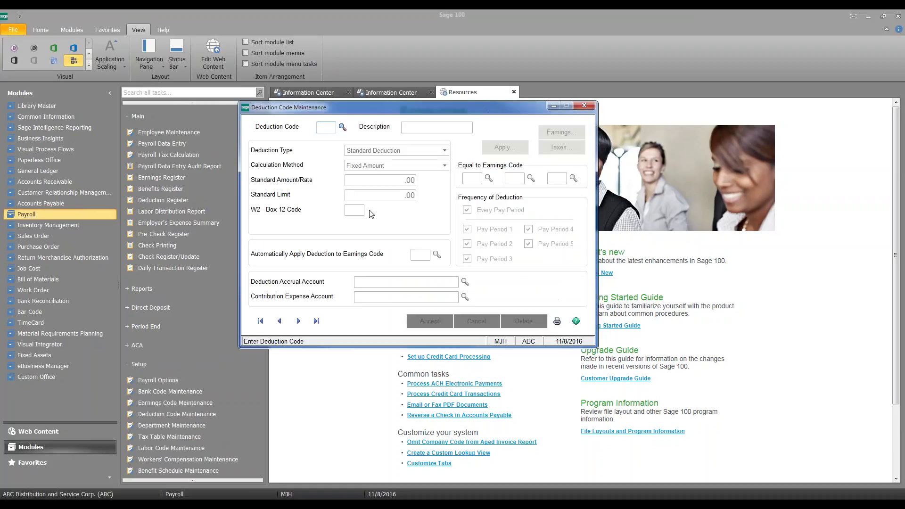
click(349, 130)
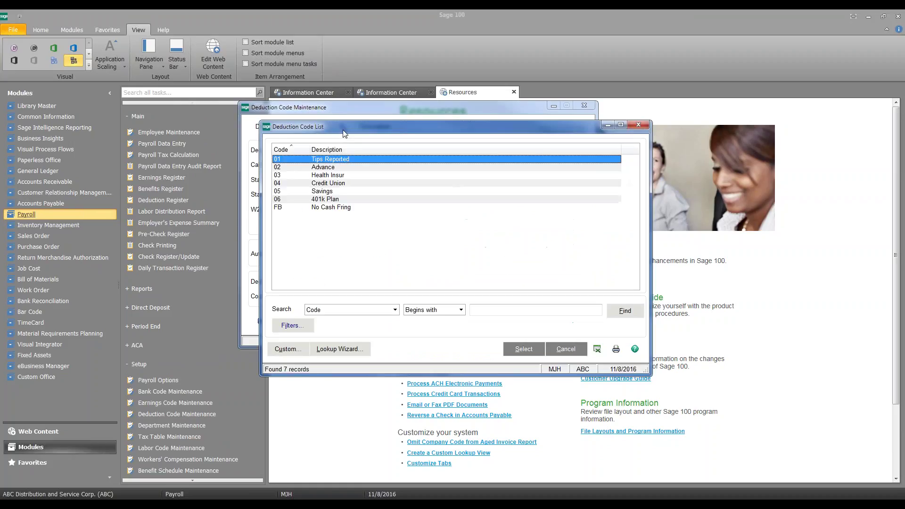
click(572, 354)
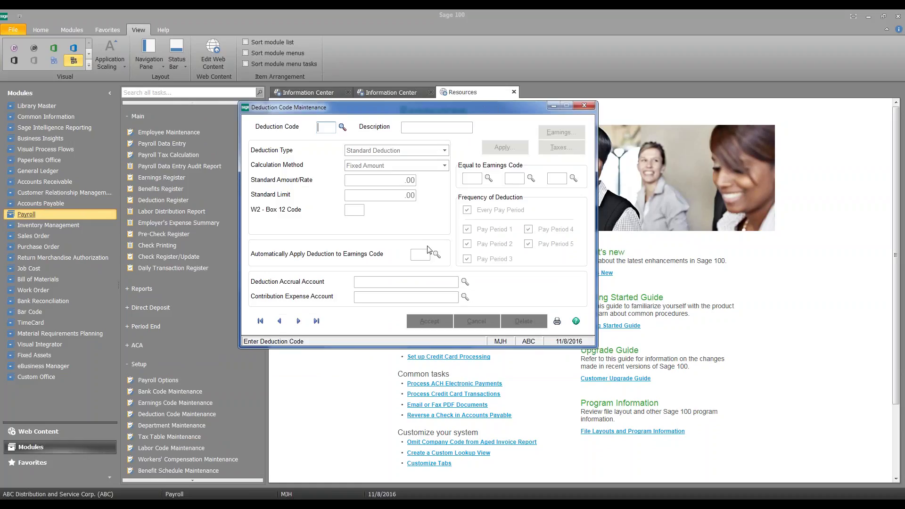
text(PP)
key(Tab)
text(Pension P)
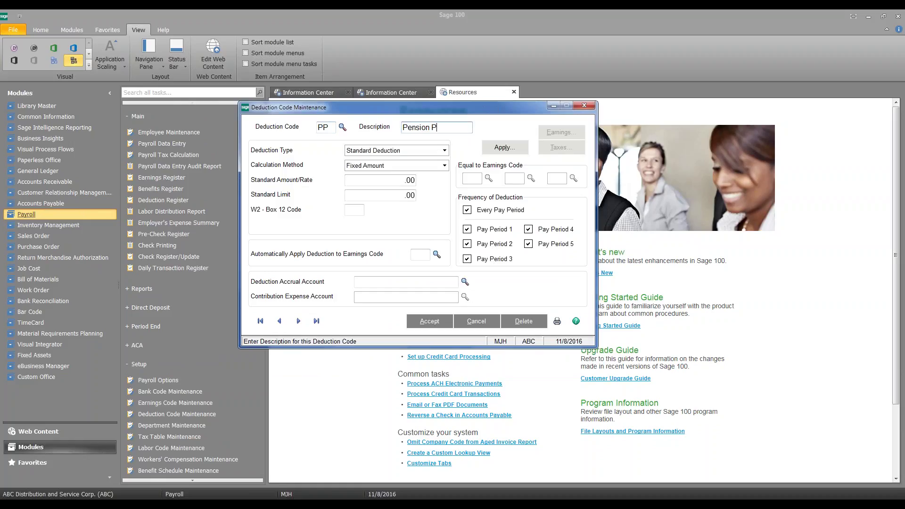
text(lan)
Set the PP code's deduction type to Employer Contribution and its calculation method to Percentage of Gross.
click(428, 150)
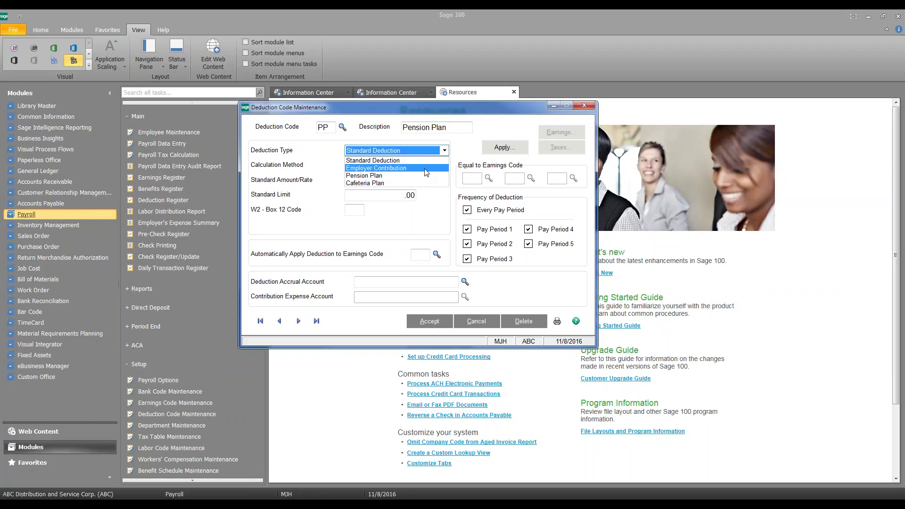
click(426, 169)
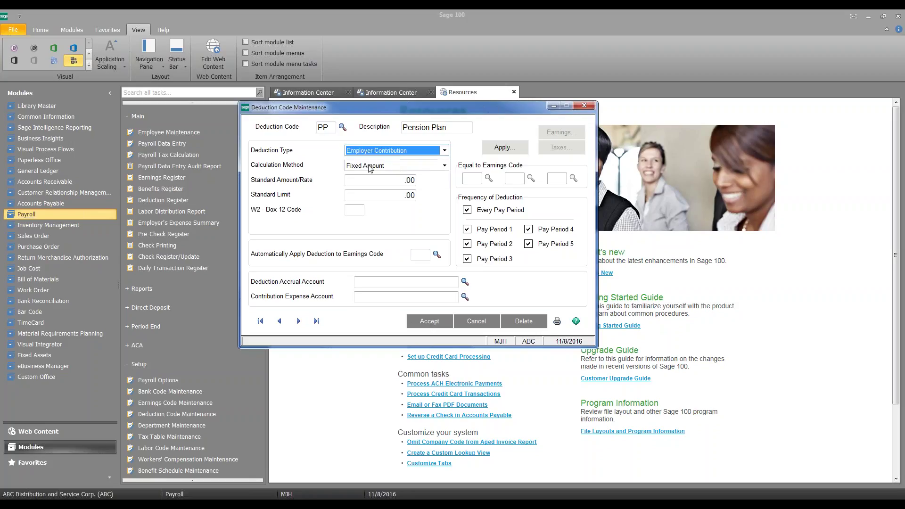
click(430, 169)
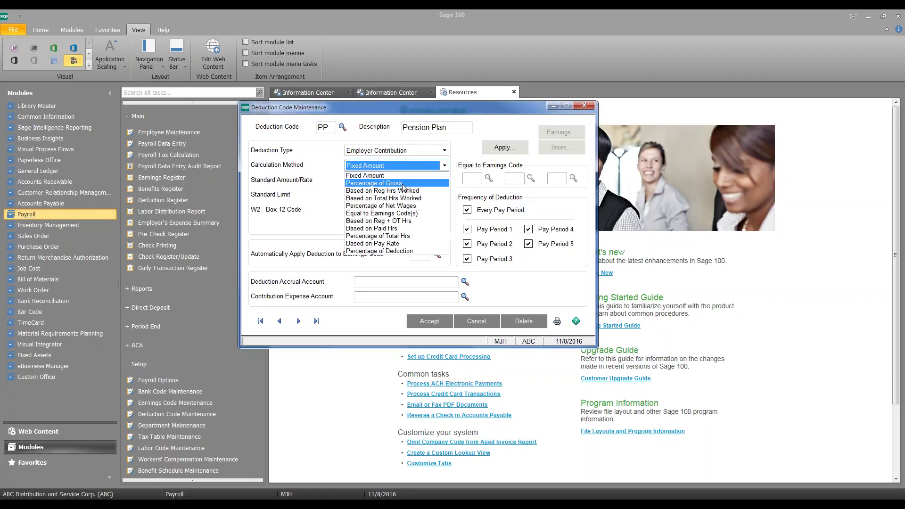
click(403, 184)
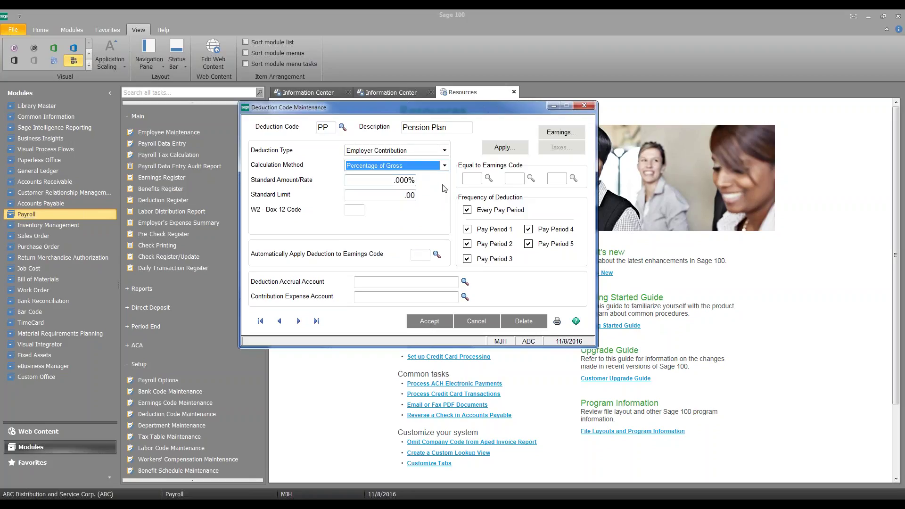
click(373, 182)
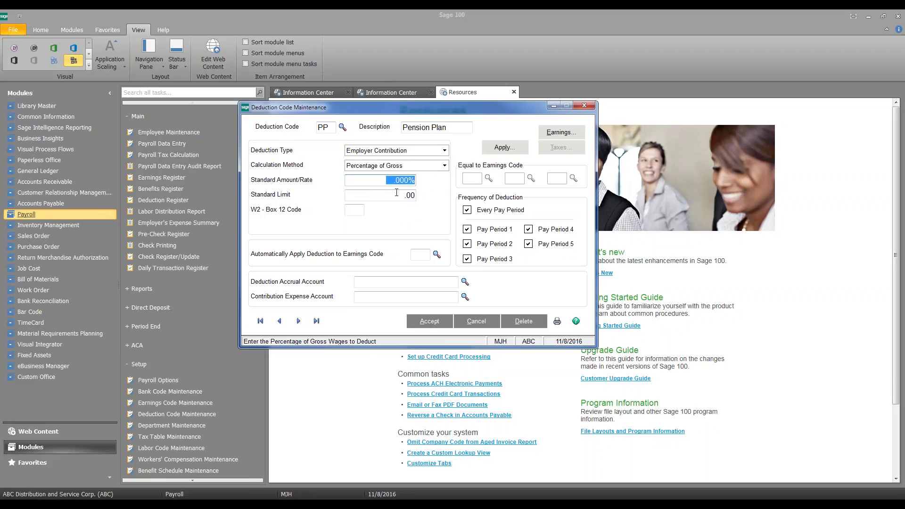
Assign 220-00-00 as the deduction accrual account and 665-01-00 as the contribution expense account.
click(375, 282)
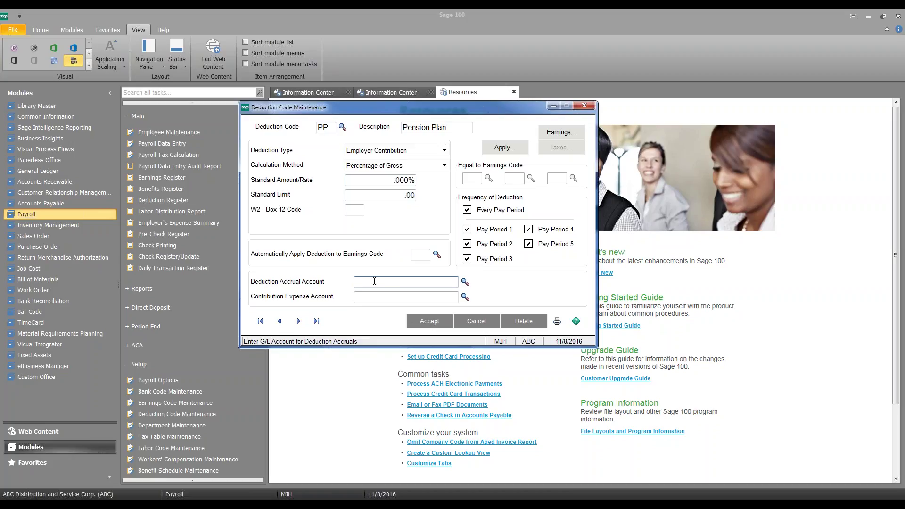
text(22)
key(F2)
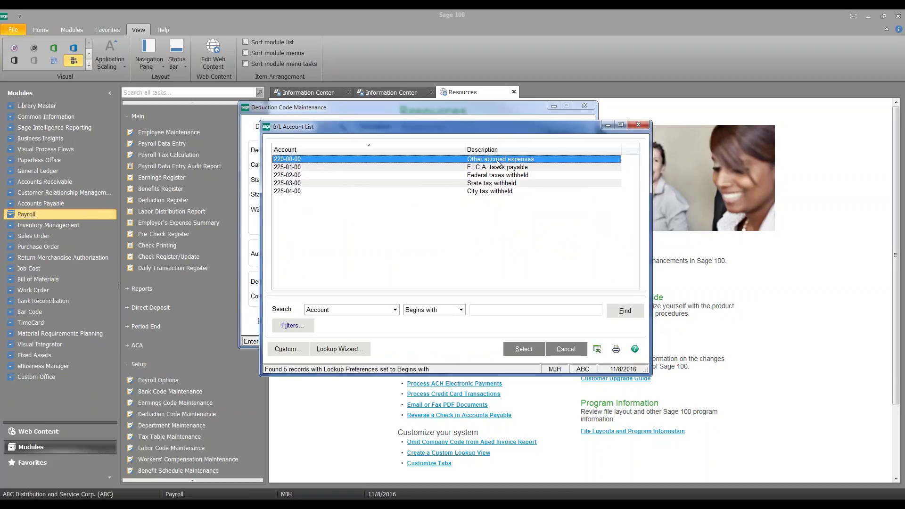
click(519, 350)
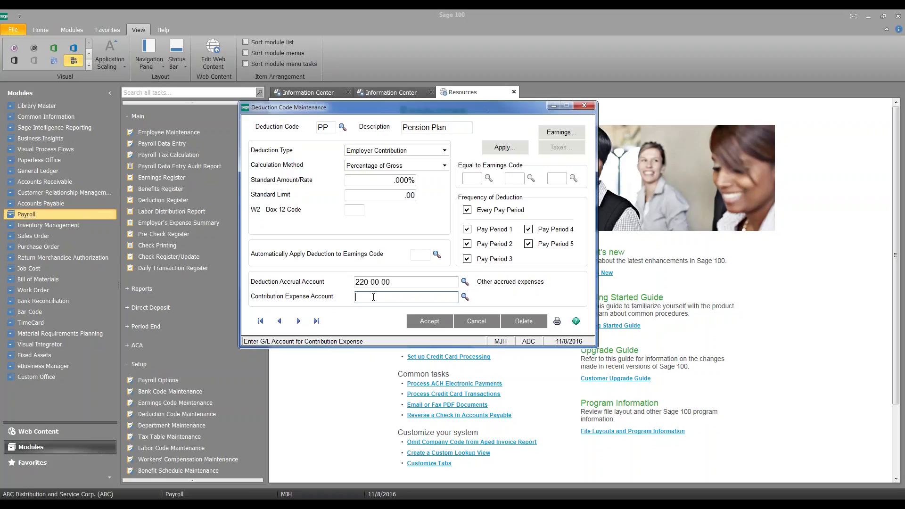
text(665-01-00)
key(Tab)
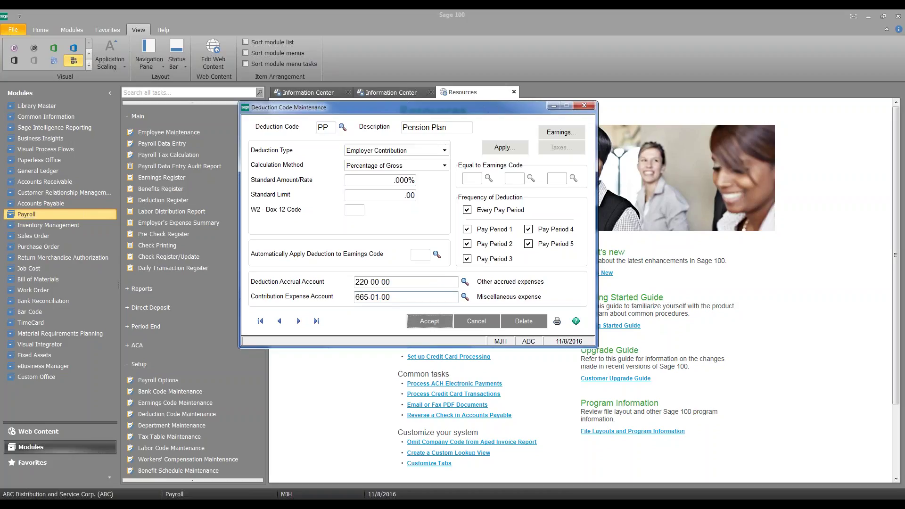
Confirm all earnings types as the calculation basis and save the PP deduction code, closing its maintenance window.
click(576, 138)
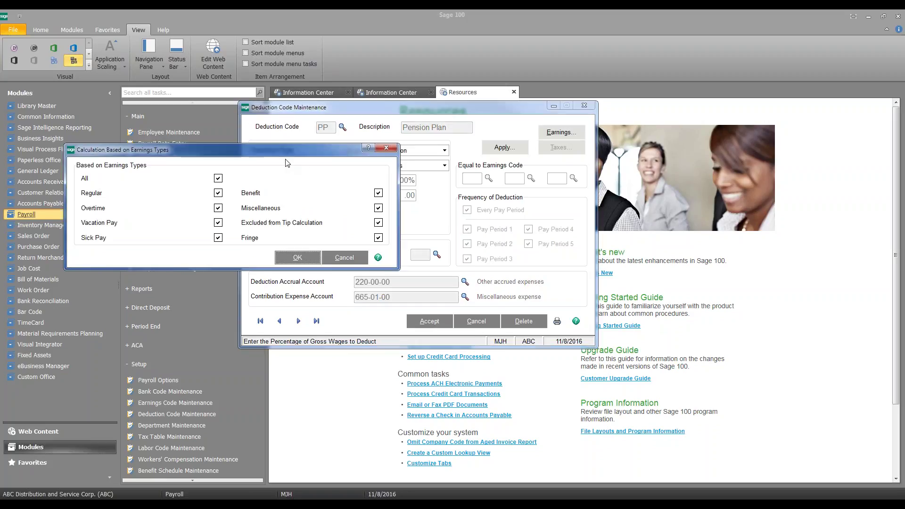
drag(286, 155, 480, 126)
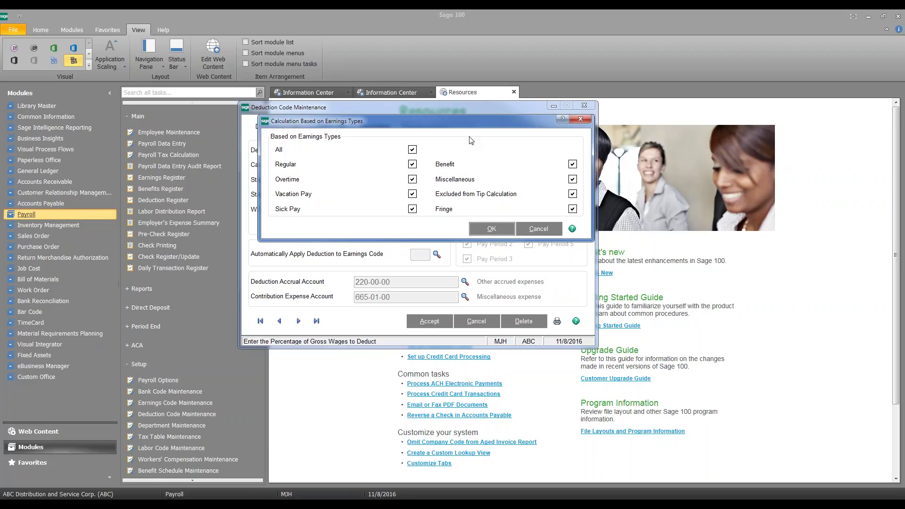
click(490, 229)
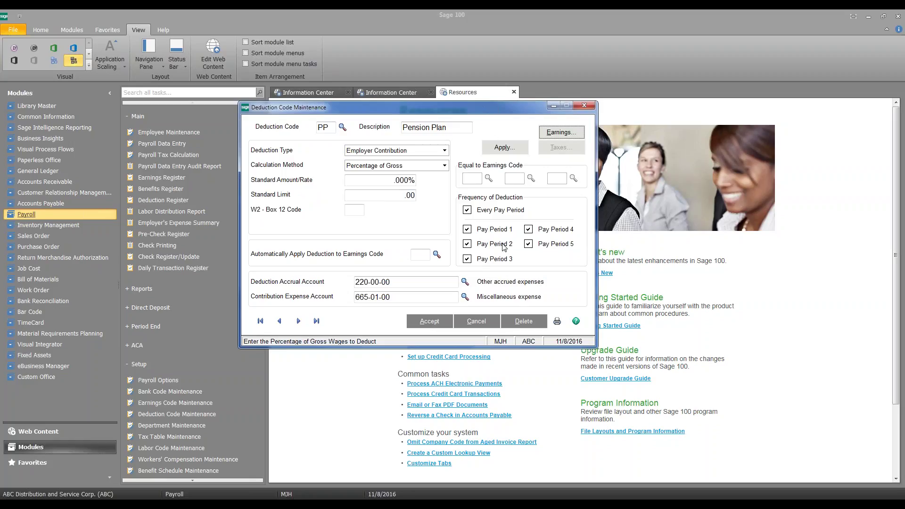
click(423, 323)
click(585, 106)
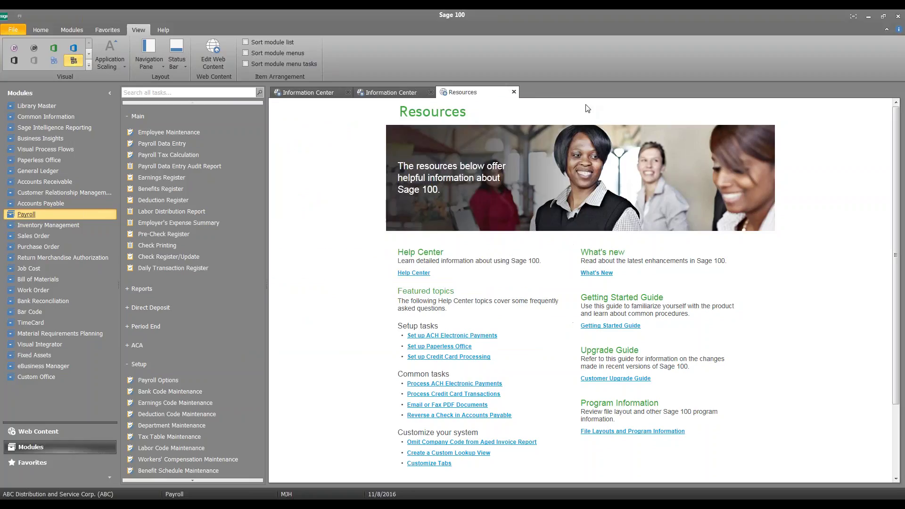
Load the first listed employee in Employee Maintenance and open that employee's voluntary deductions.
click(183, 134)
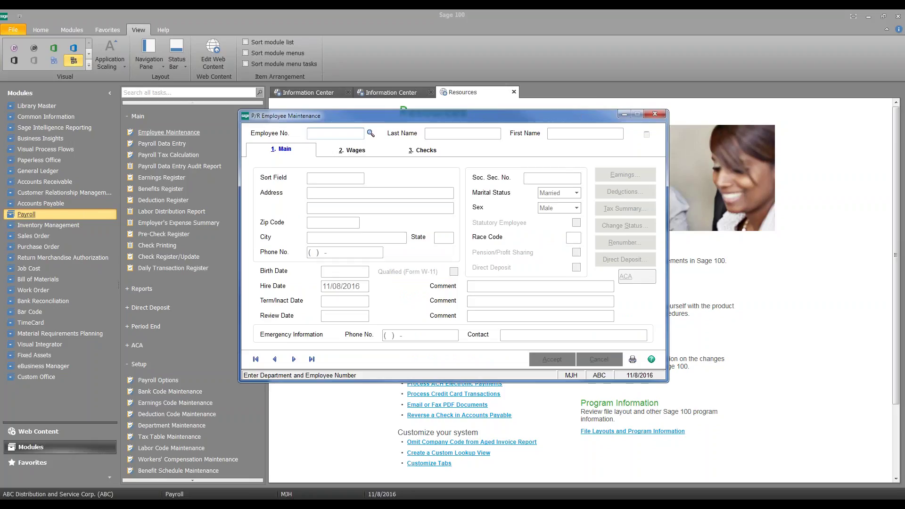
click(371, 133)
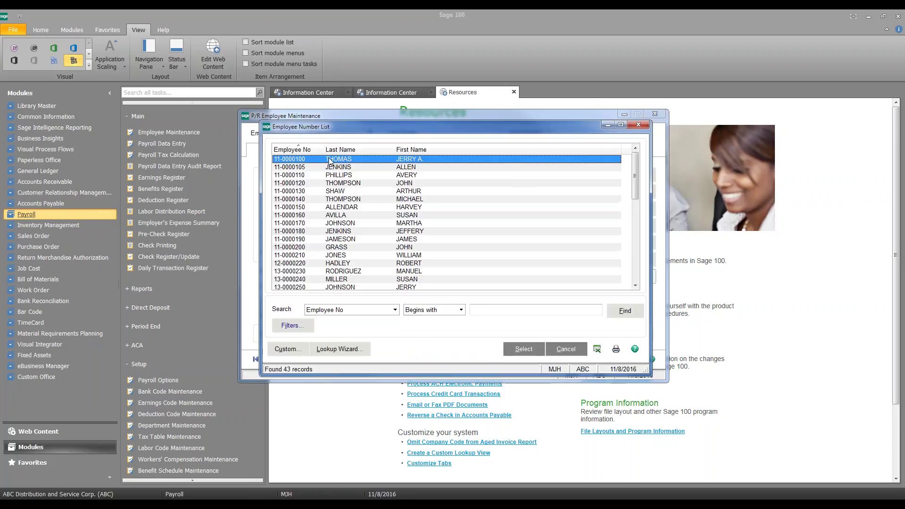
double_click(331, 162)
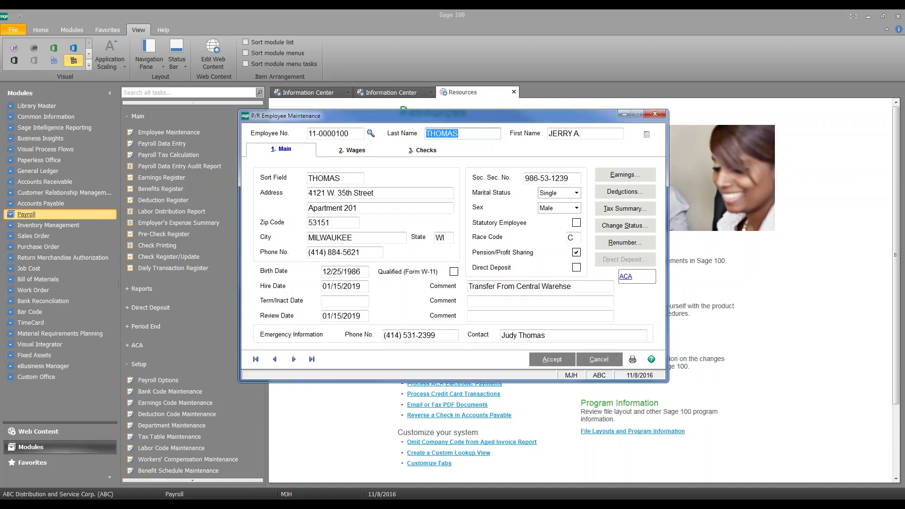
click(645, 194)
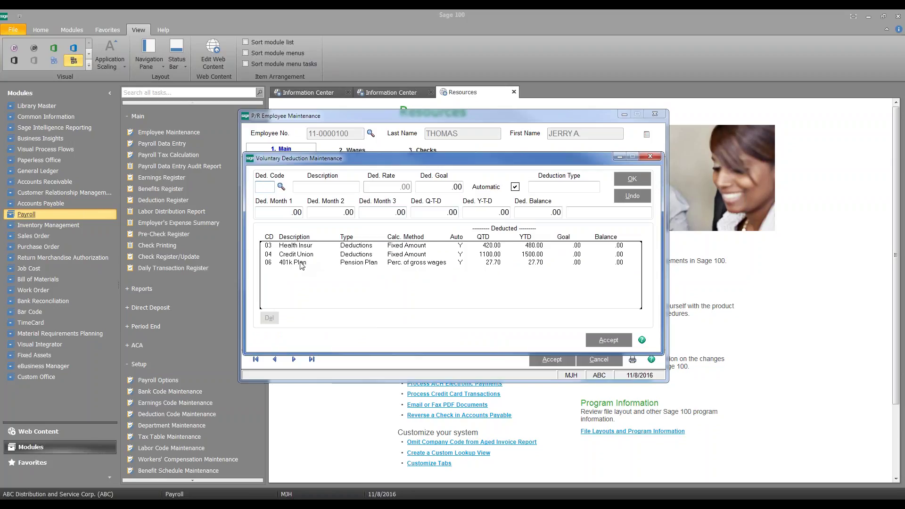
Add the PP Pension Plan deduction to the employee with a deduction percent of 2.5.
click(282, 187)
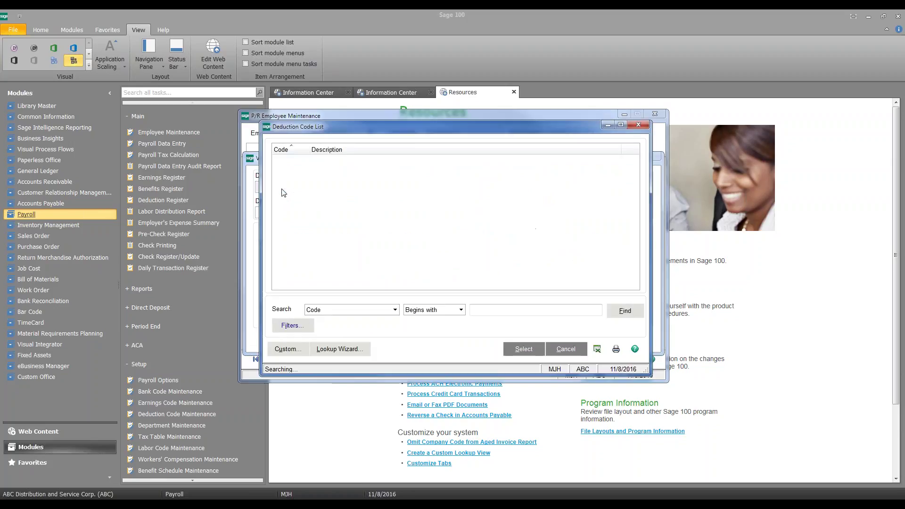
click(297, 215)
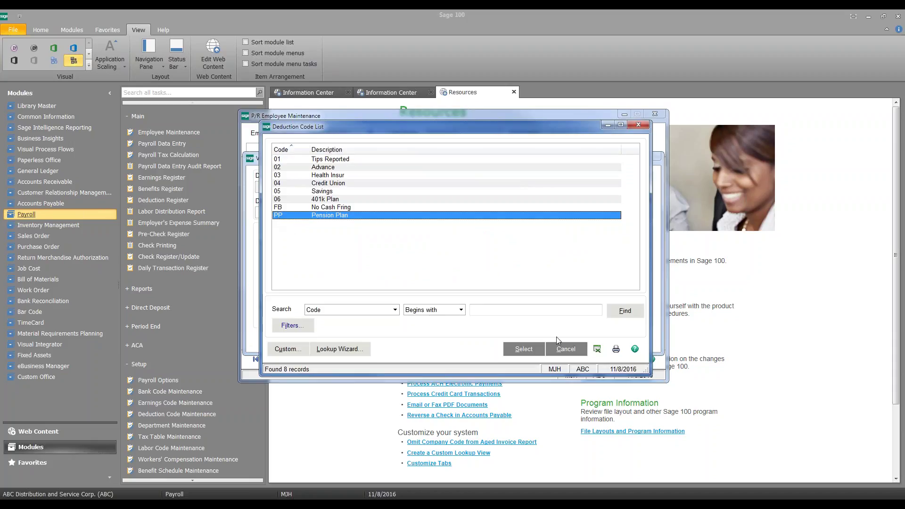
click(524, 349)
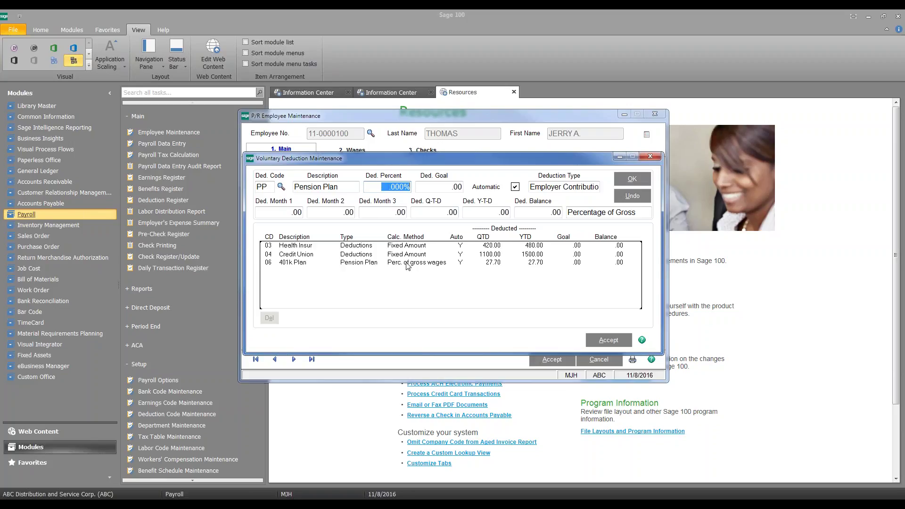
text(2.5)
key(Tab)
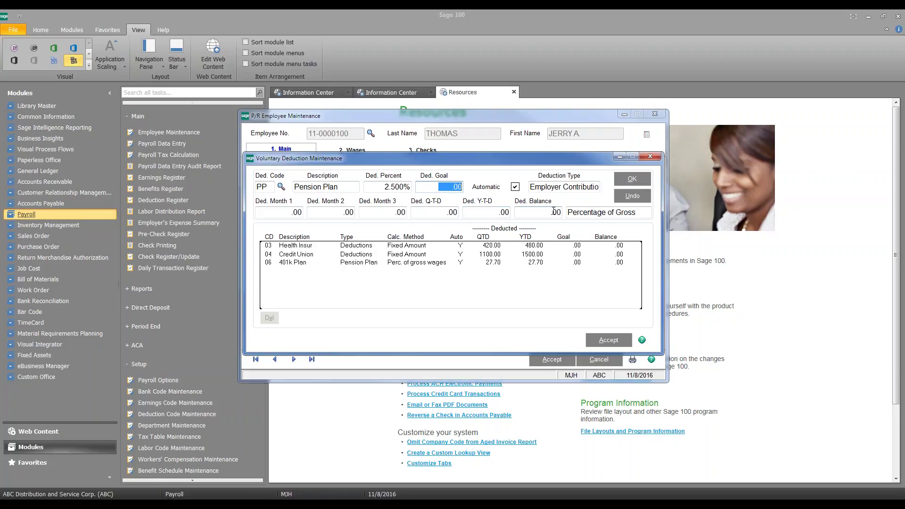
click(631, 183)
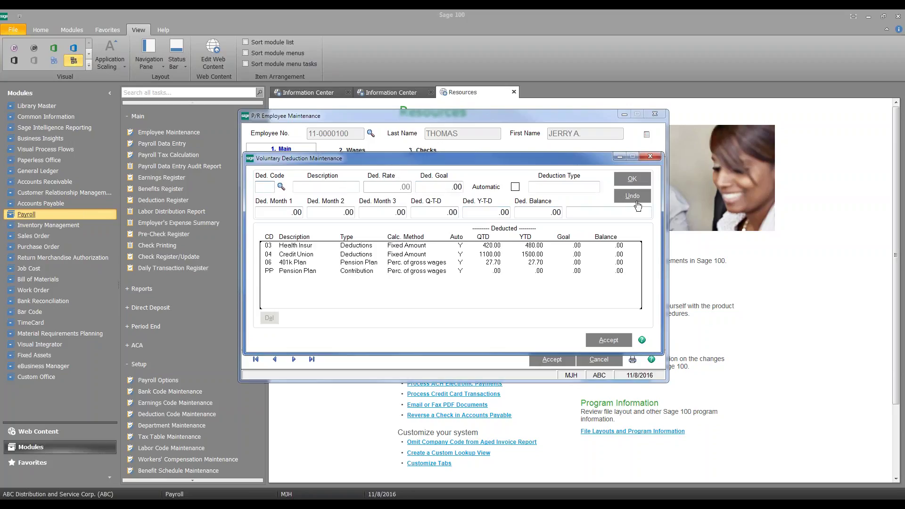
Accept the voluntary deductions and save the employee record, closing Employee Maintenance.
click(607, 340)
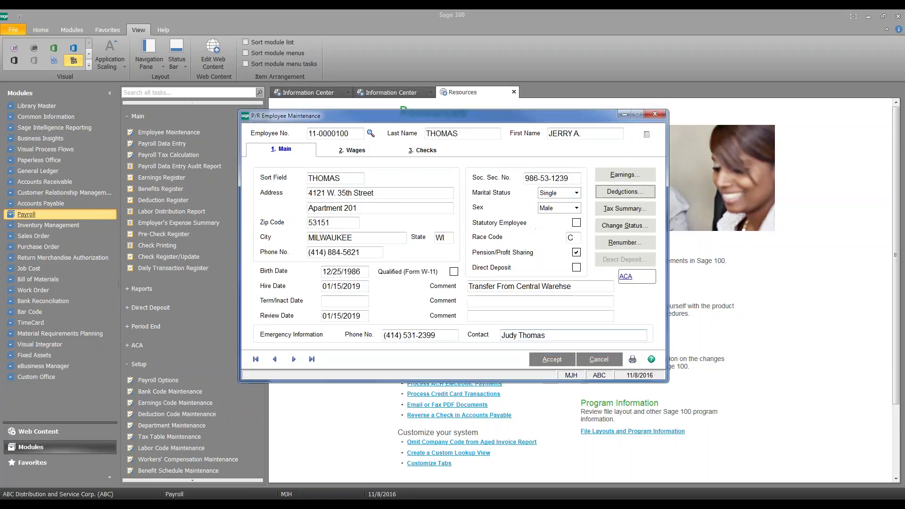
click(547, 360)
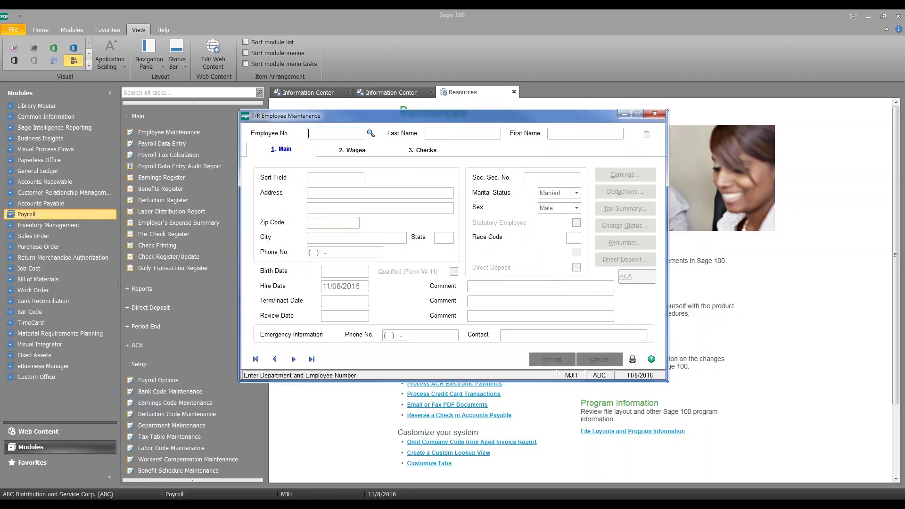
click(658, 115)
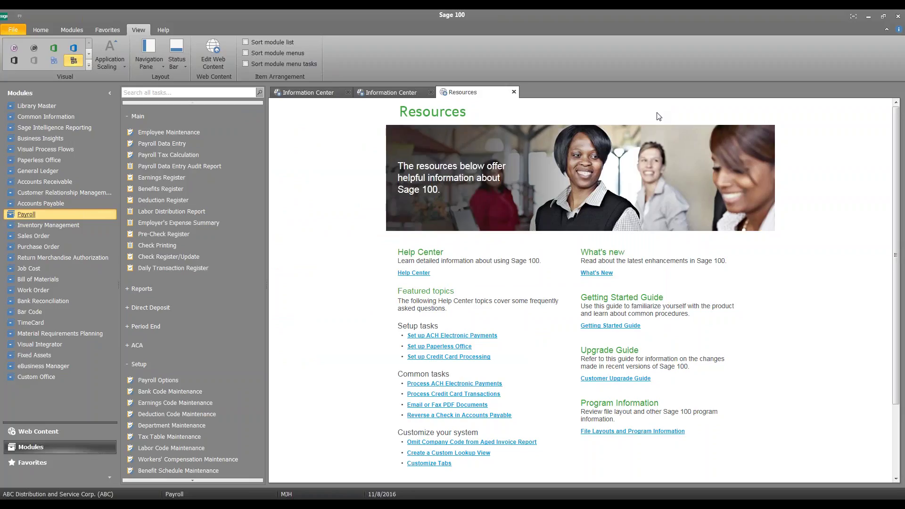